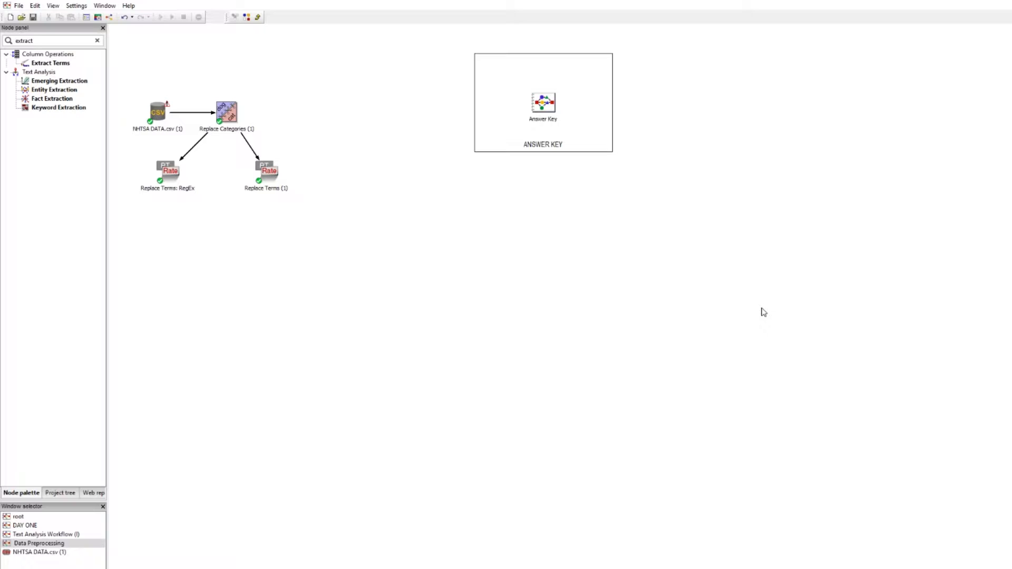
# Open the NHTSA DATA.csv grid and highlight 'DRIVNG 65 MPH' in a complaint narrative
pyautogui.doubleClick(162, 113)
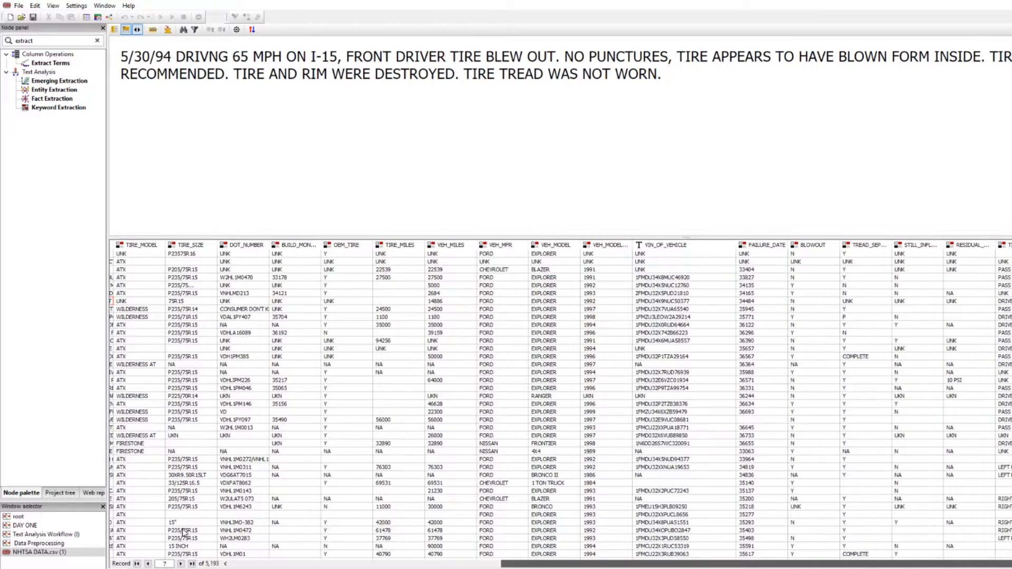
pyautogui.hscroll(-5, 231, 535)
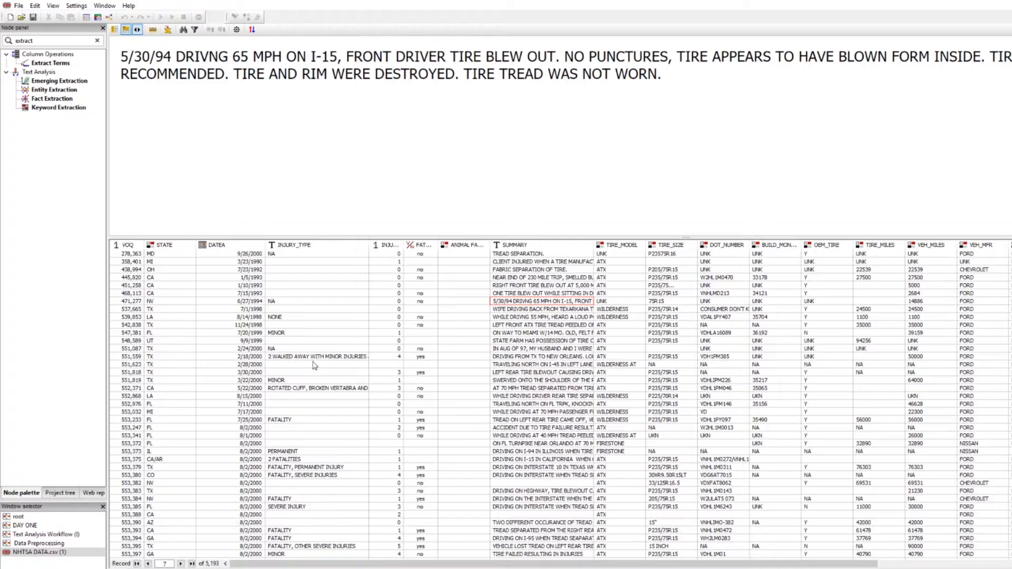
pyautogui.moveTo(176, 57); pyautogui.dragTo(282, 56)
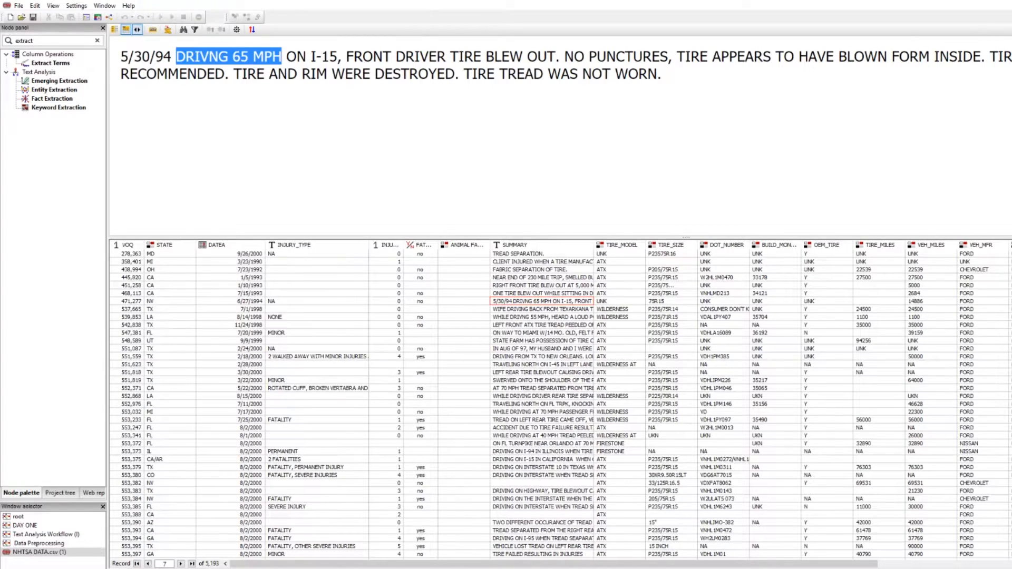
# Add an Extract Terms node after Replace Categories reading SUMMARY, with Drop source column checked
pyautogui.click(1006, 5)
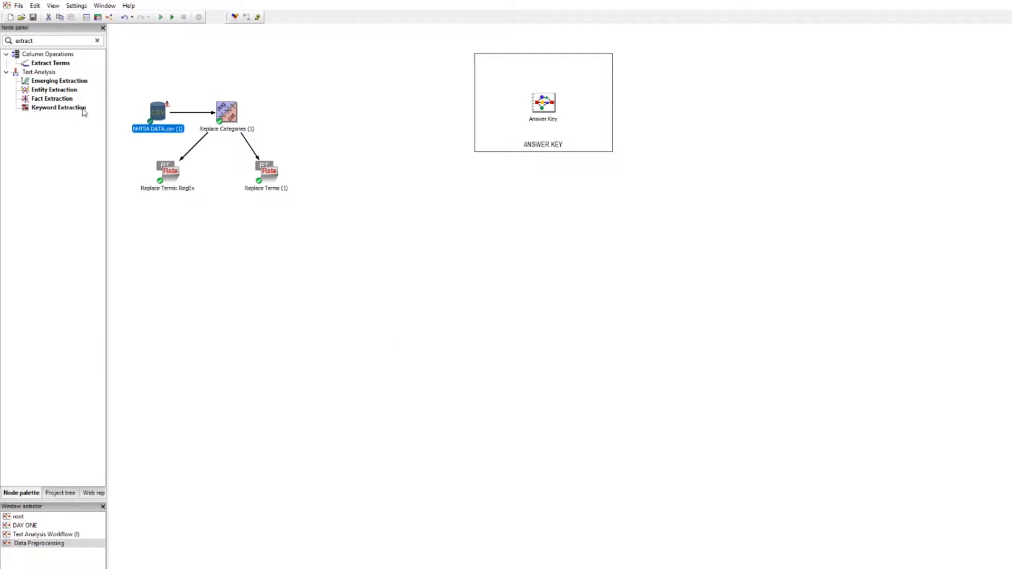
pyautogui.moveTo(46, 63); pyautogui.dragTo(293, 114)
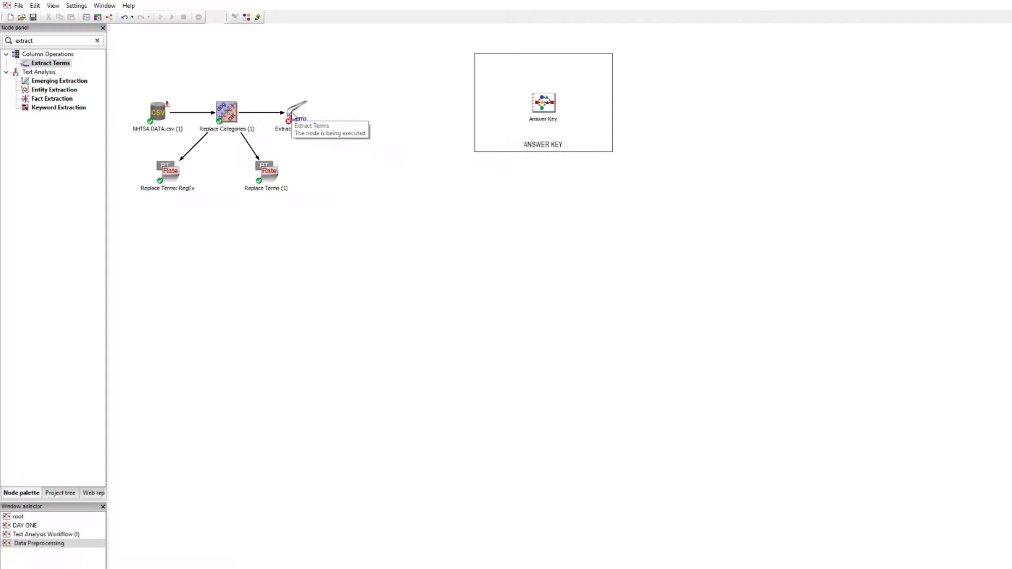
pyautogui.click(293, 114)
pyautogui.doubleClick(293, 115)
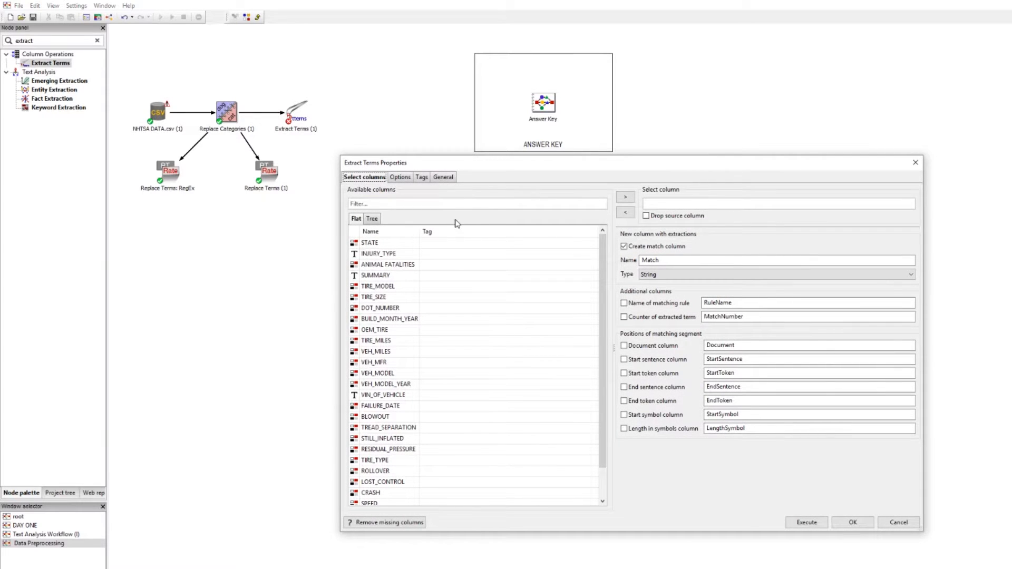
pyautogui.moveTo(375, 275); pyautogui.dragTo(668, 206)
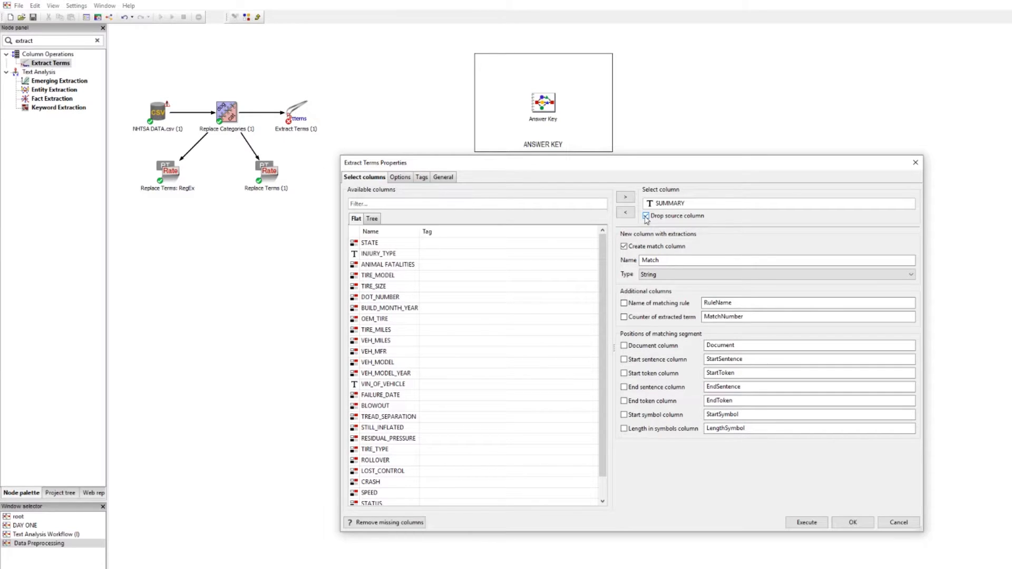
pyautogui.click(646, 216)
# Check the match column named Match, toggling Create match column off and back on
pyautogui.click(673, 260)
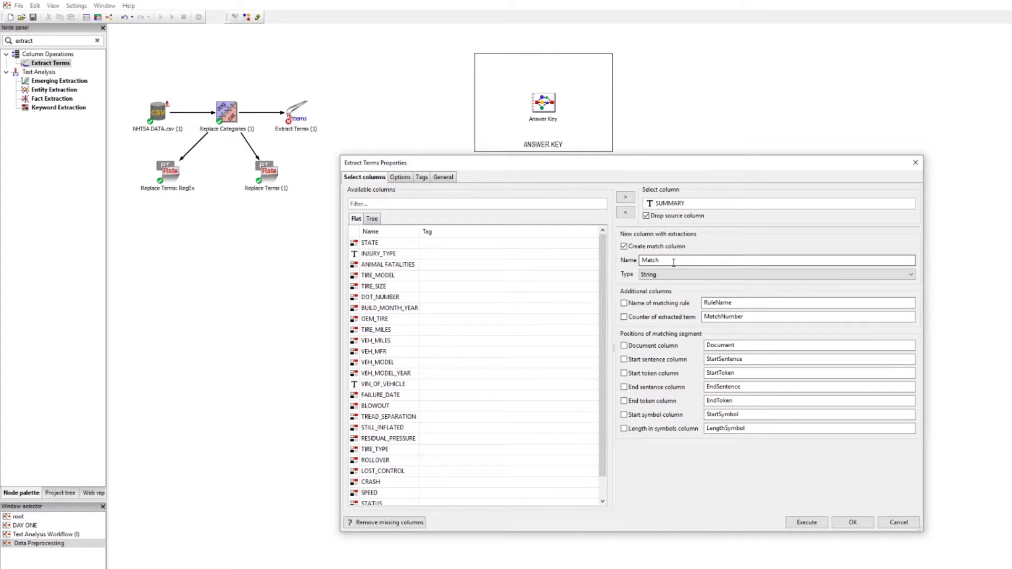
pyautogui.moveTo(673, 261); pyautogui.dragTo(641, 260)
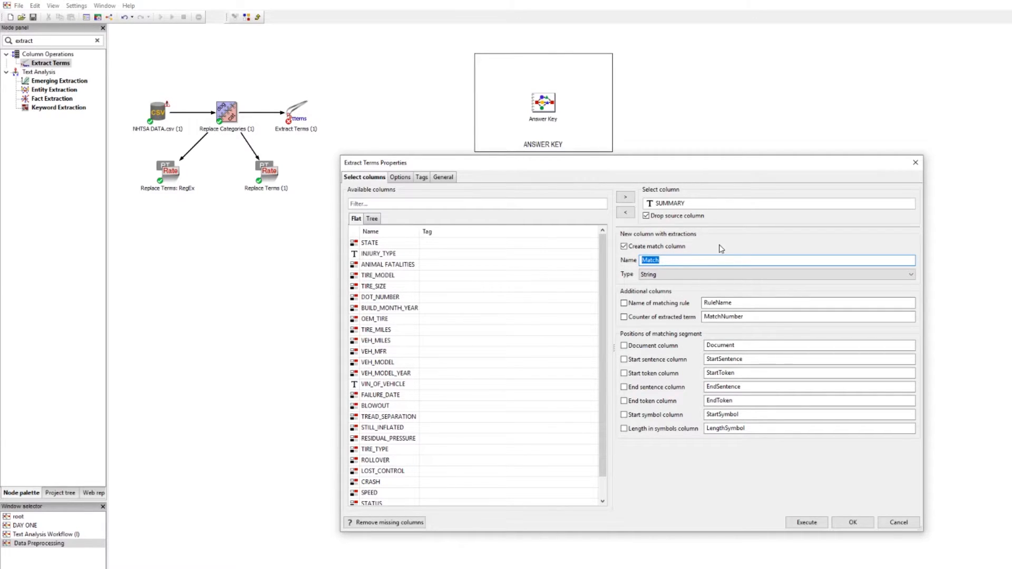
pyautogui.click(624, 248)
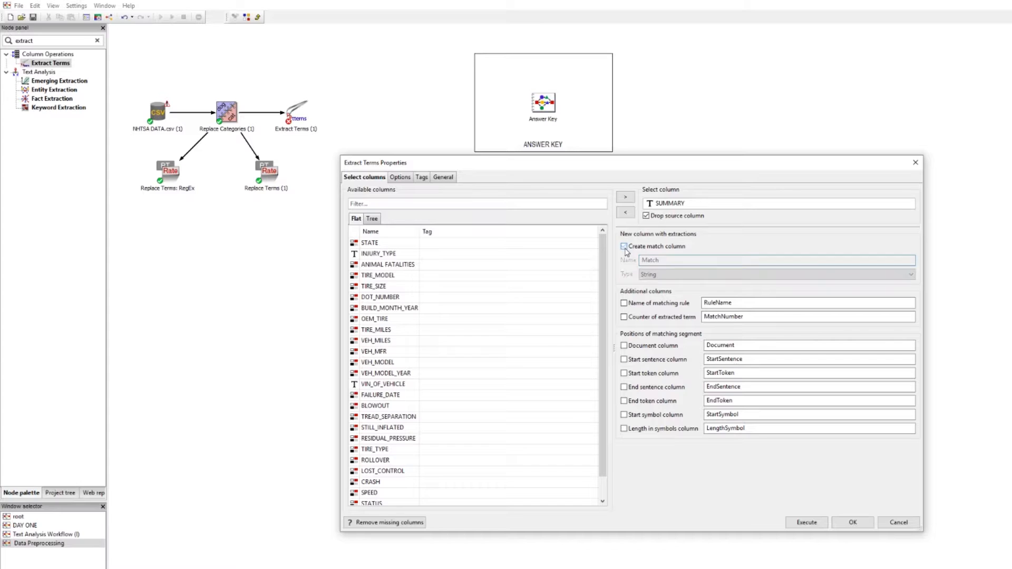
pyautogui.click(625, 247)
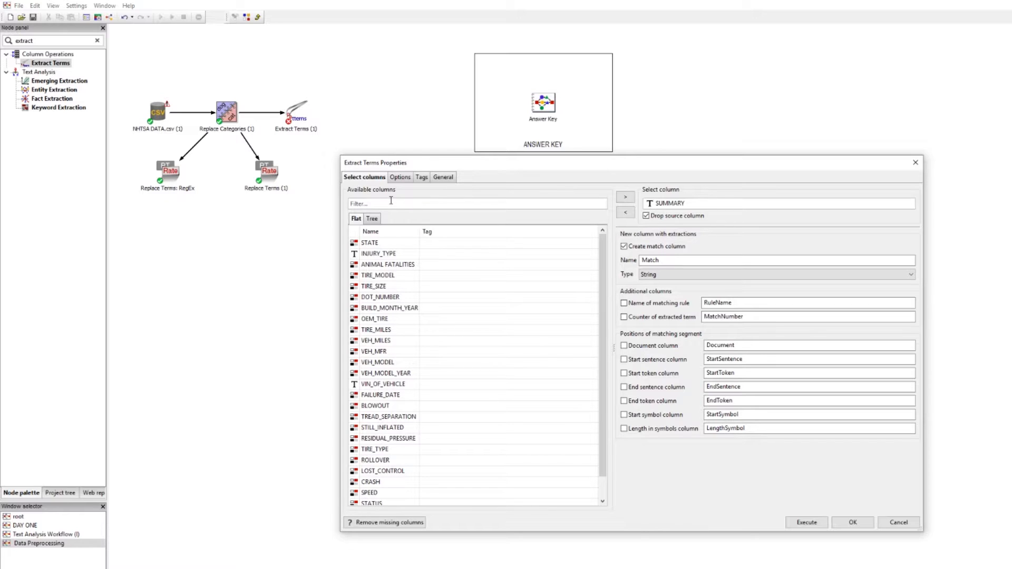
# Switch to the Options tab and enlarge the properties dialog and its rule panels
pyautogui.click(402, 181)
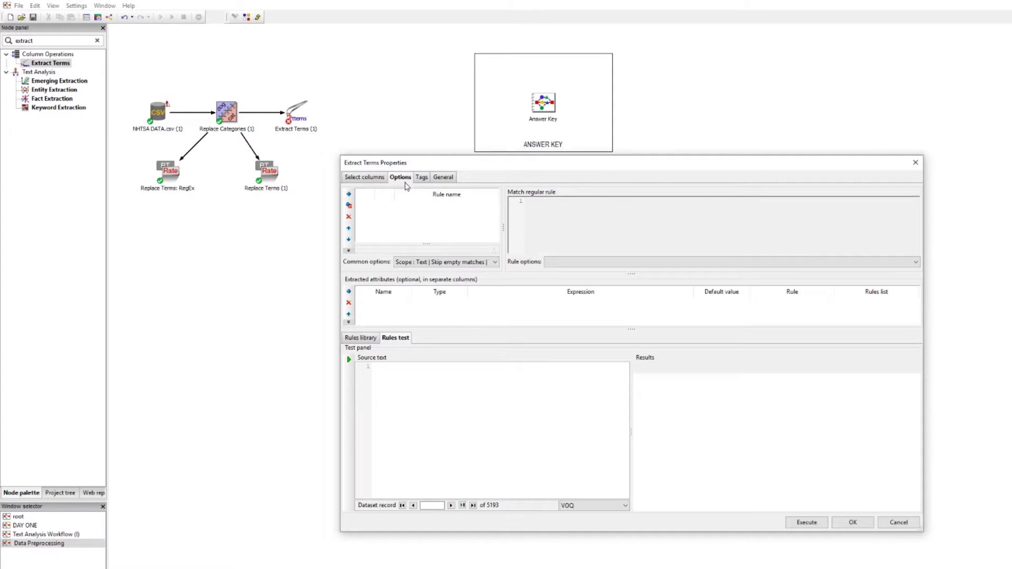
pyautogui.moveTo(565, 155); pyautogui.dragTo(589, 25)
pyautogui.moveTo(341, 103); pyautogui.dragTo(157, 103)
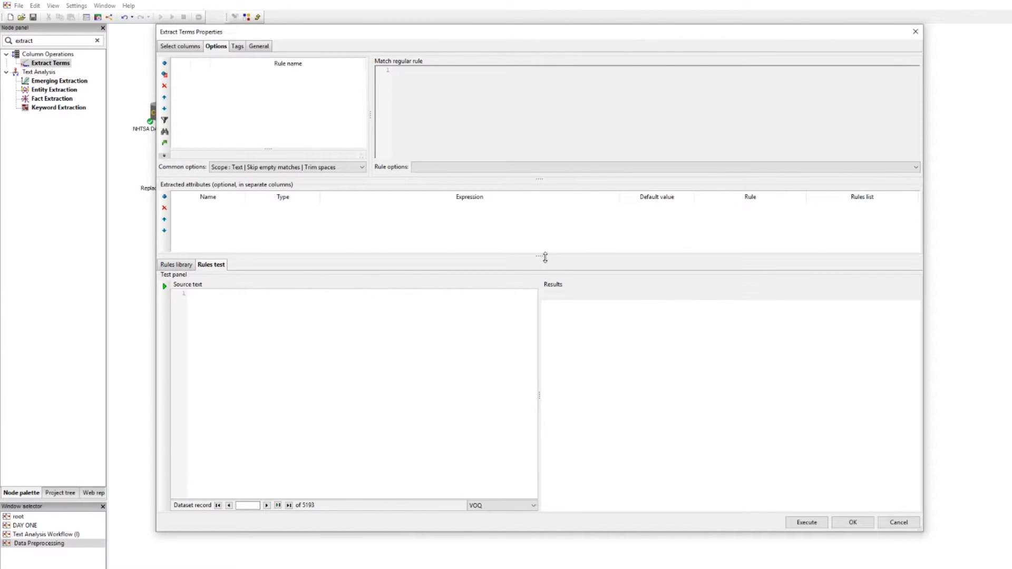
pyautogui.moveTo(536, 258); pyautogui.dragTo(522, 335)
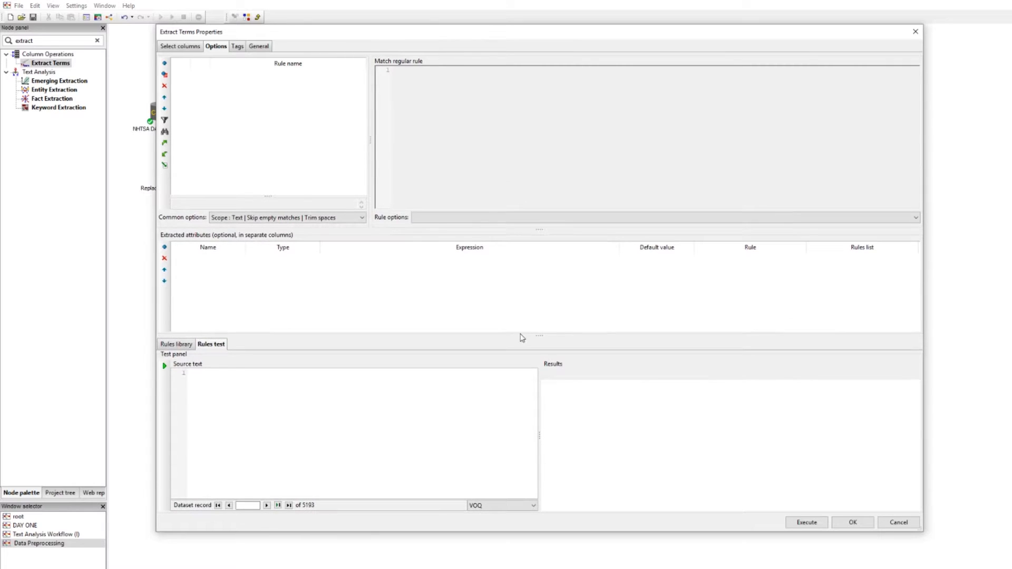
# Add a new extraction rule and rename Rule 1 to MPH
pyautogui.click(164, 75)
pyautogui.click(233, 77)
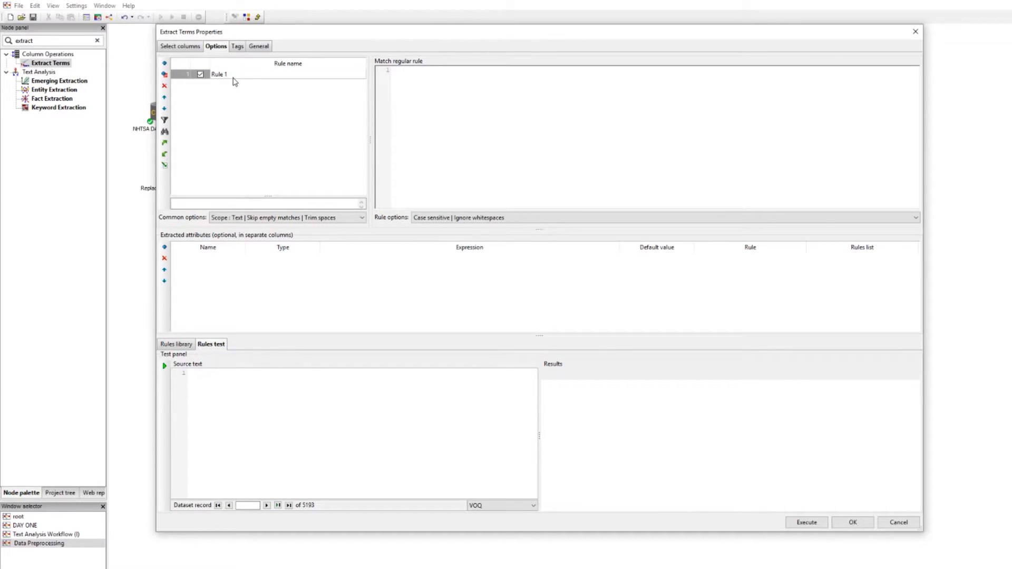
pyautogui.press('BackSpace')
pyautogui.press('BackSpace')
pyautogui.press('BackSpace')
pyautogui.press('BackSpace')
pyautogui.press('BackSpace')
pyautogui.press('BackSpace')
pyautogui.write('MO')
pyautogui.press('BackSpace')
pyautogui.write('PH')
pyautogui.click(449, 88)
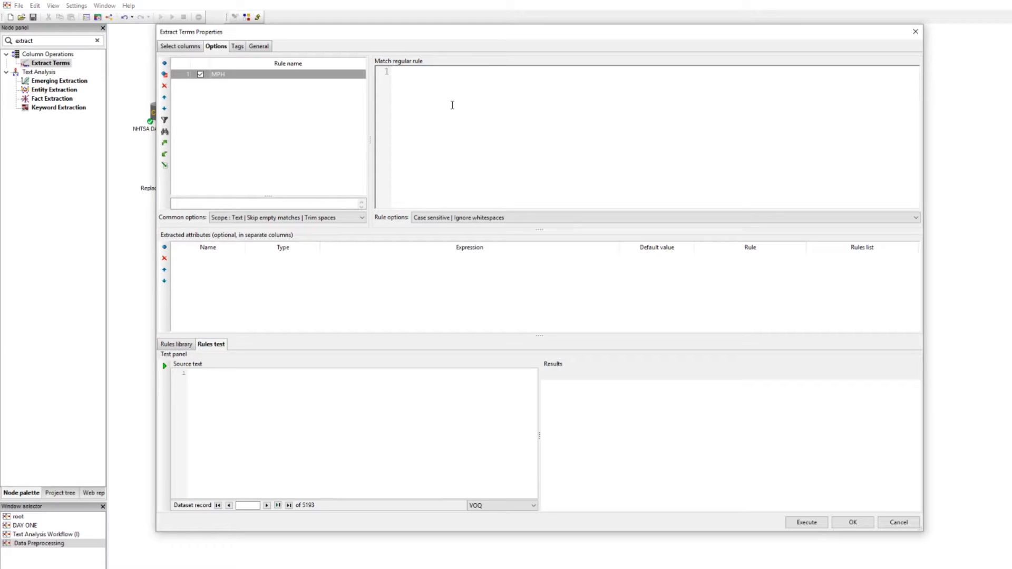
# Enter \d\d\s?MPH as the MPH rule's match regular expression
pyautogui.write('\\d\\d\\s?MPH')
pyautogui.scroll(4, 457, 112)
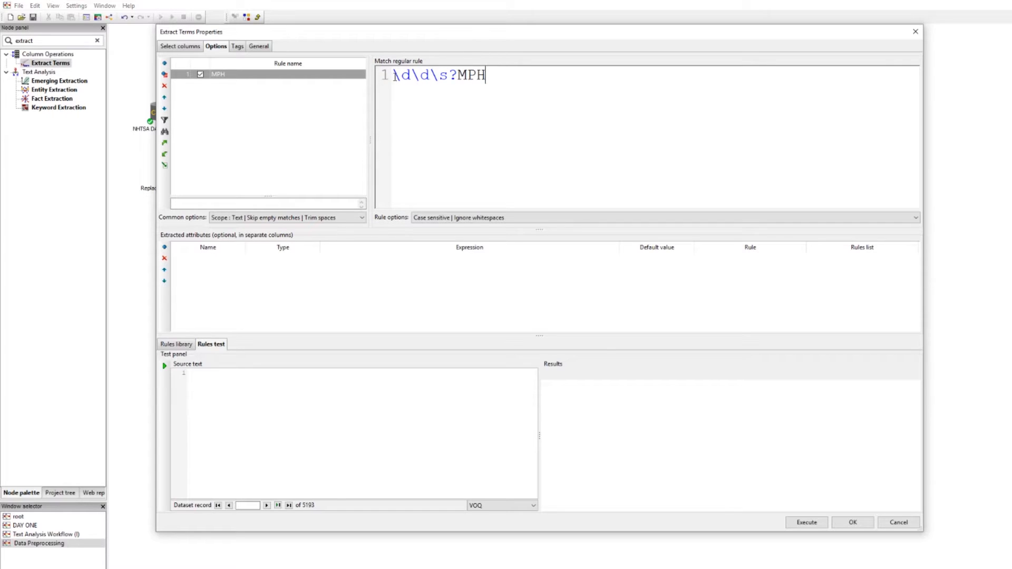
pyautogui.scroll(3, 477, 111)
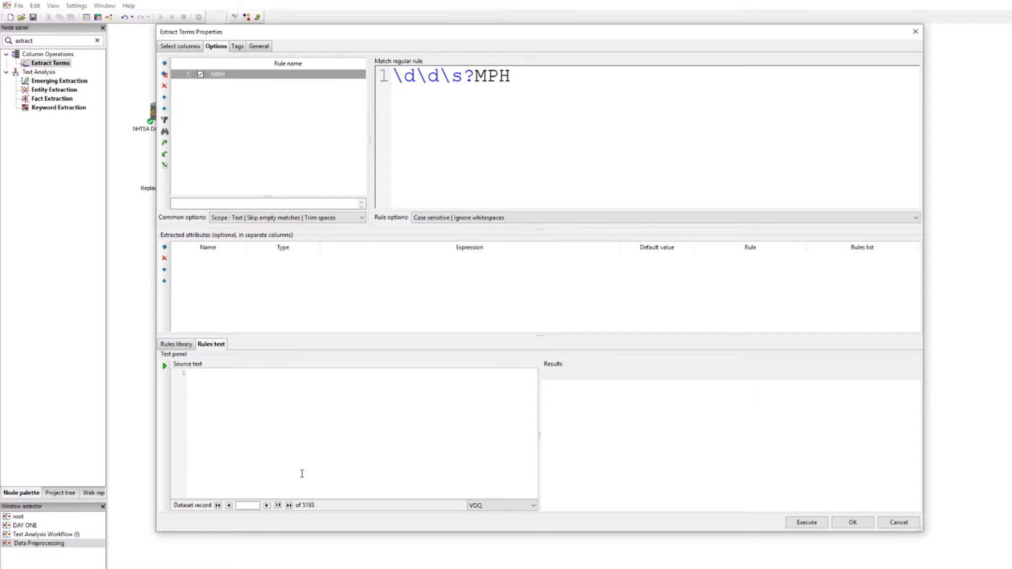
pyautogui.click(501, 506)
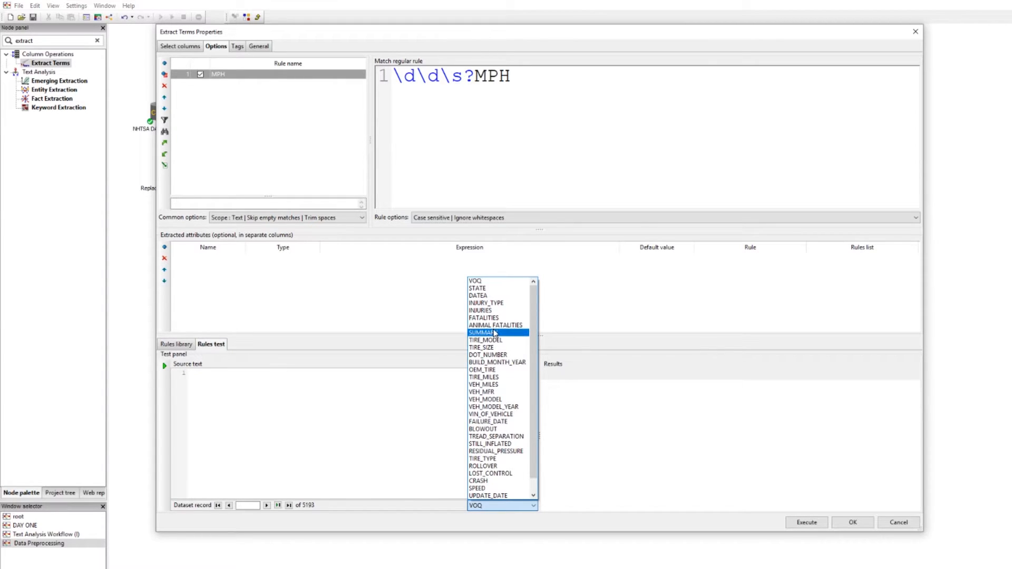
# Pick SUMMARY as the rules test column and advance to record 7
pyautogui.click(494, 332)
pyautogui.click(267, 506)
pyautogui.click(266, 505)
pyautogui.click(267, 505)
pyautogui.click(266, 505)
pyautogui.click(266, 505)
pyautogui.click(267, 505)
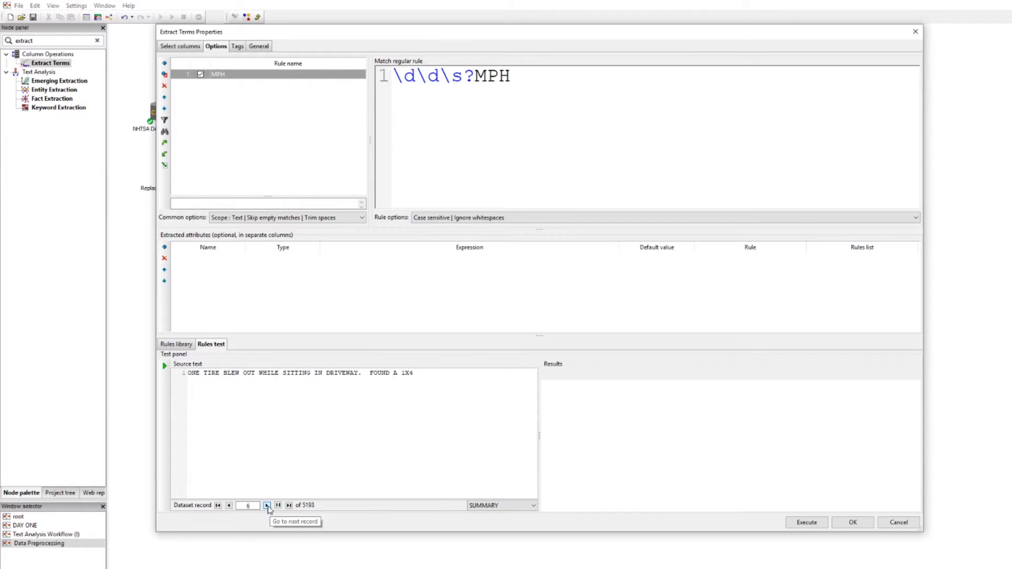
pyautogui.click(266, 505)
# Run the rule test on record 7 (65 MPH), then on records 9 and 11
pyautogui.keyDown('ctrl'); pyautogui.scroll(5, 271, 422); pyautogui.keyUp('ctrl')
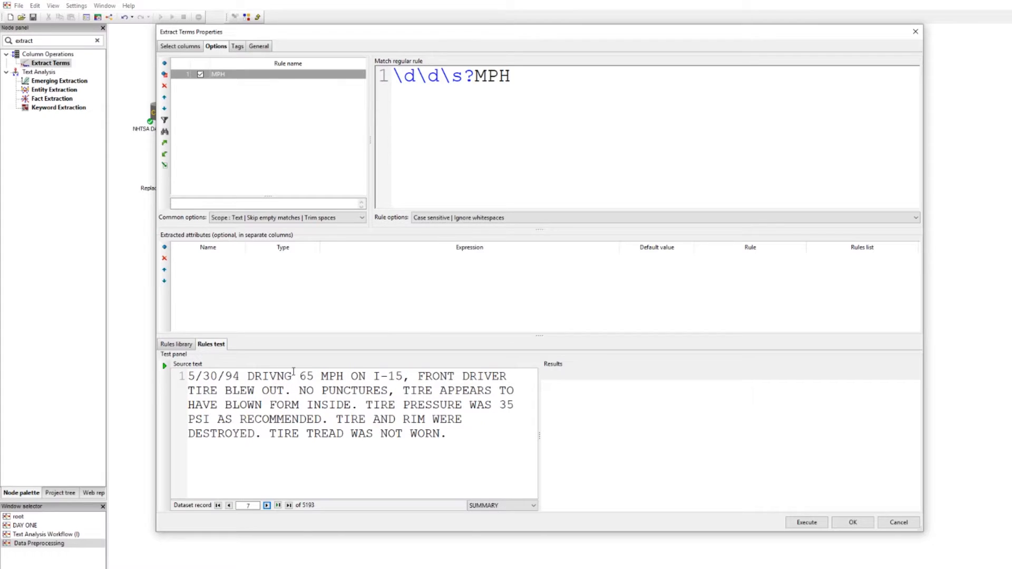
pyautogui.moveTo(299, 376); pyautogui.dragTo(343, 375)
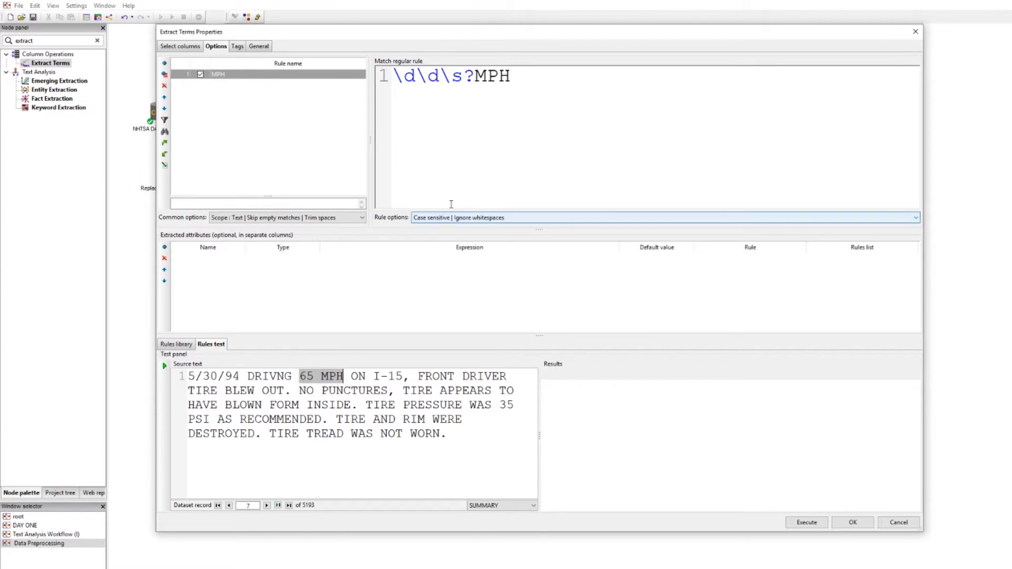
pyautogui.moveTo(510, 75); pyautogui.dragTo(392, 75)
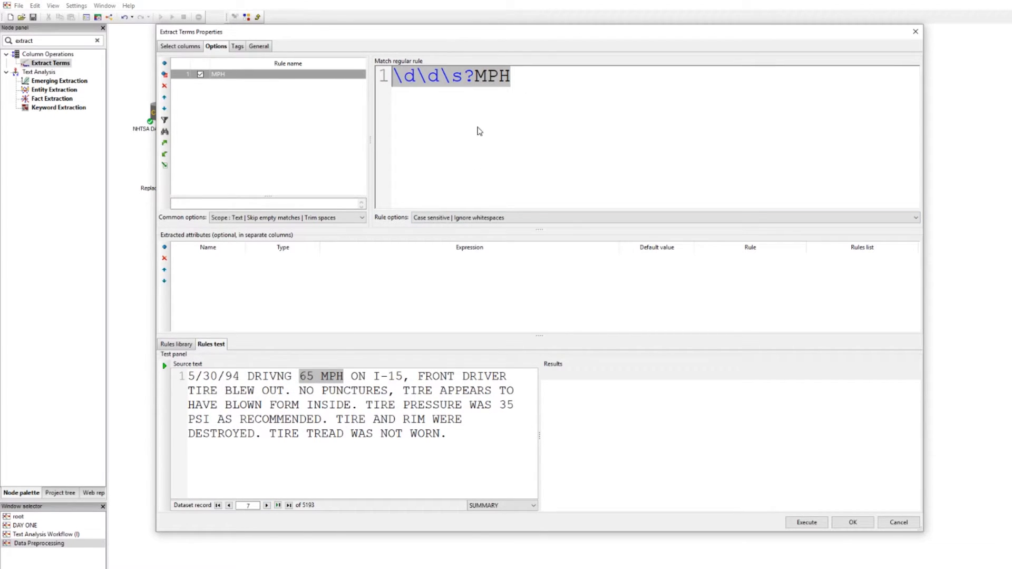
pyautogui.click(164, 366)
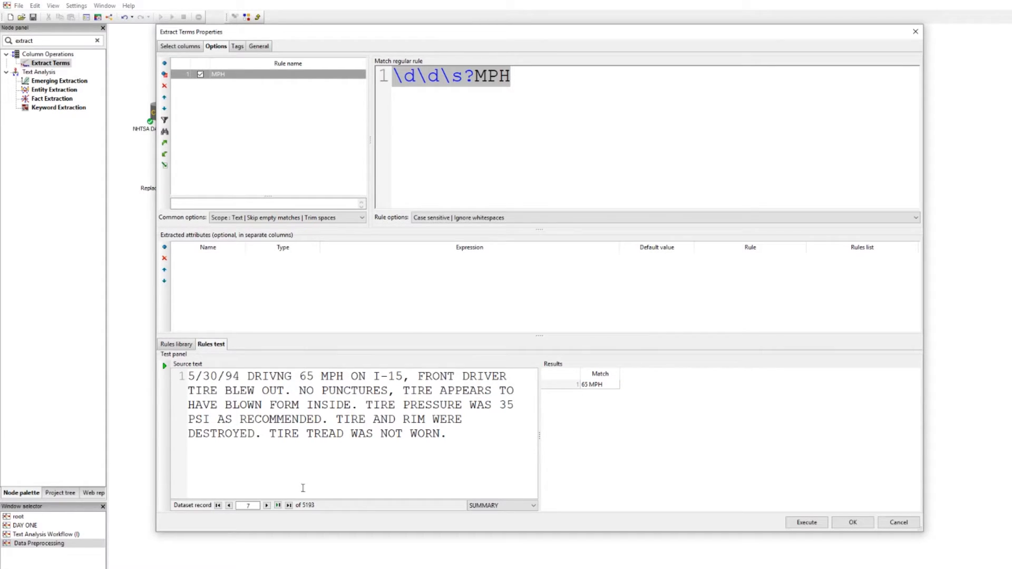
pyautogui.click(278, 505)
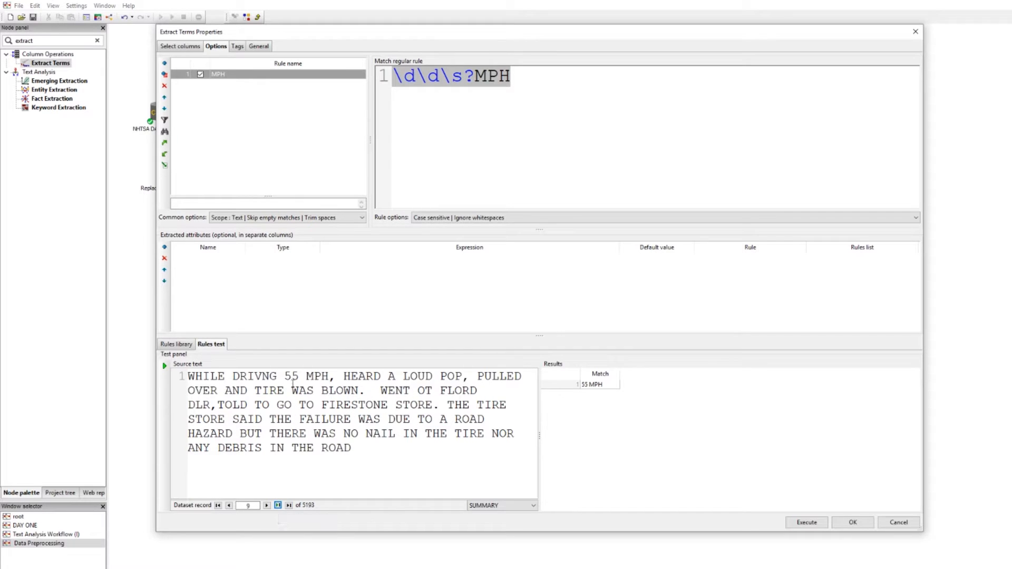
pyautogui.click(278, 505)
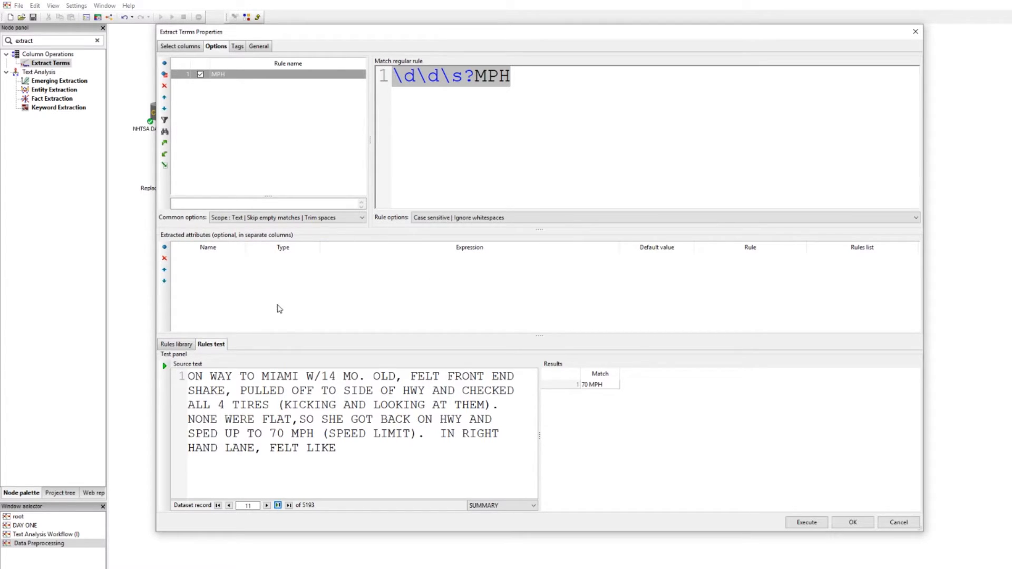
# Add an extracted attribute named Extracted Speed with its type set to Numerical
pyautogui.click(164, 247)
pyautogui.doubleClick(190, 260)
pyautogui.write('Speed')
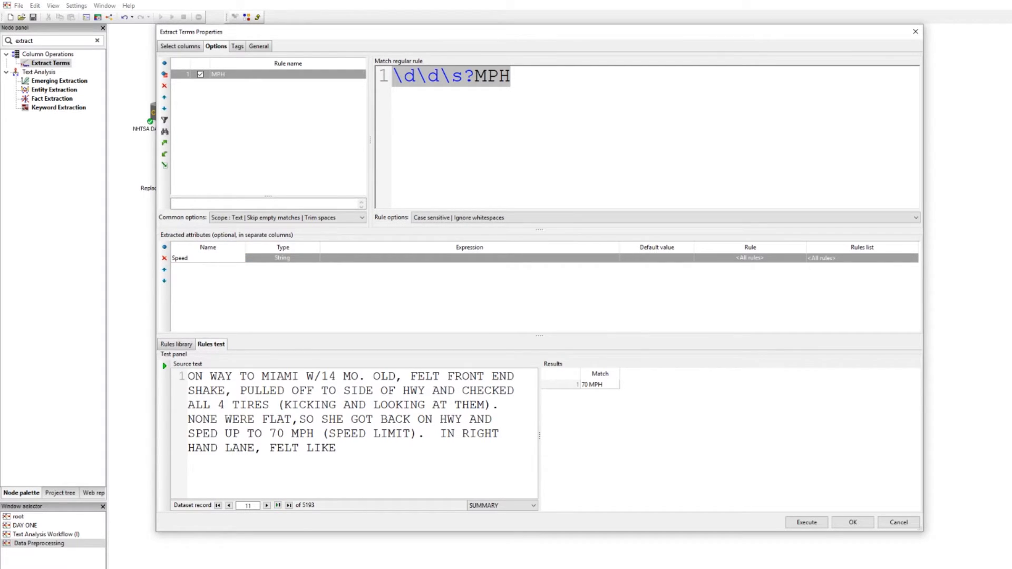
pyautogui.press('BackSpace')
pyautogui.press('BackSpace')
pyautogui.press('BackSpace')
pyautogui.press('BackSpace')
pyautogui.write('Extracted')
pyautogui.click(315, 262)
pyautogui.click(315, 262)
pyautogui.click(269, 288)
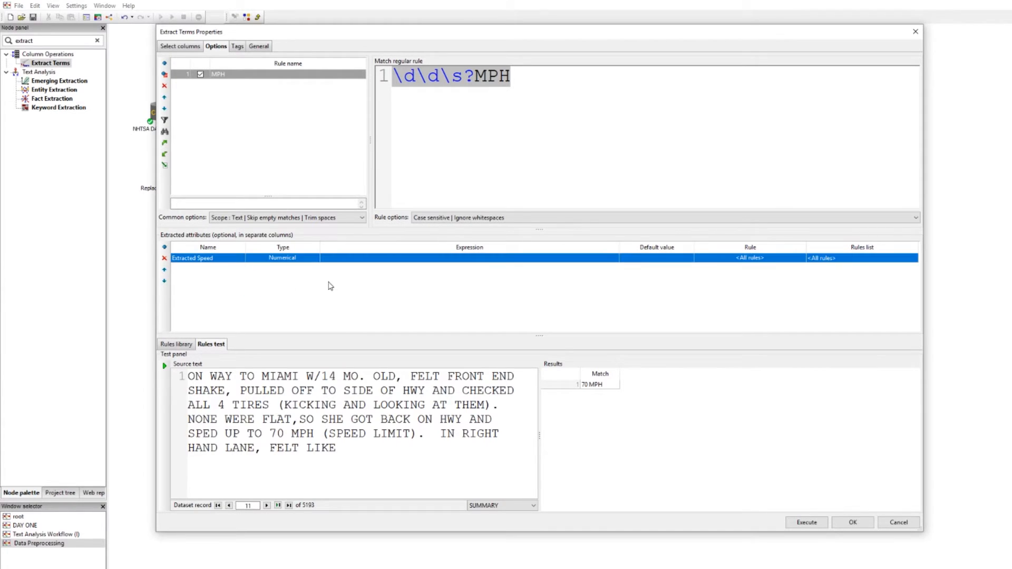
# Wrap the two digits in parentheses so the MPH pattern reads (\d\d)\s?MPH
pyautogui.click(458, 260)
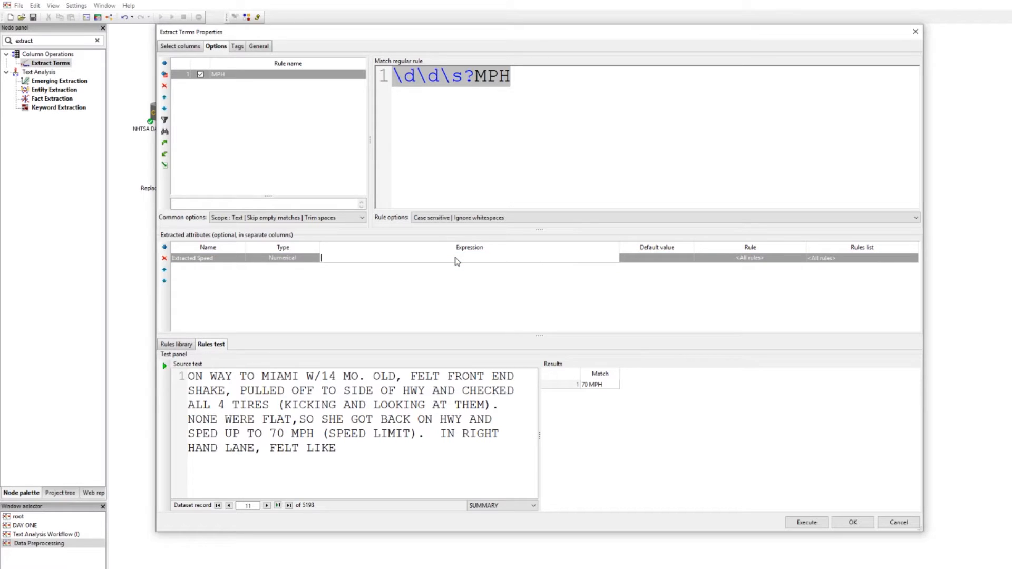
pyautogui.click(441, 179)
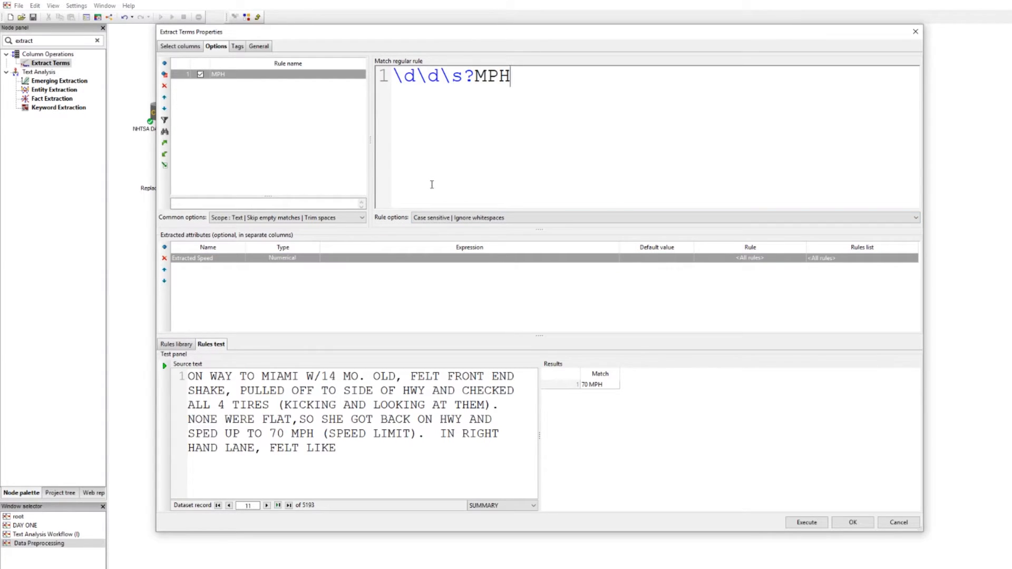
pyautogui.moveTo(393, 79); pyautogui.dragTo(437, 82)
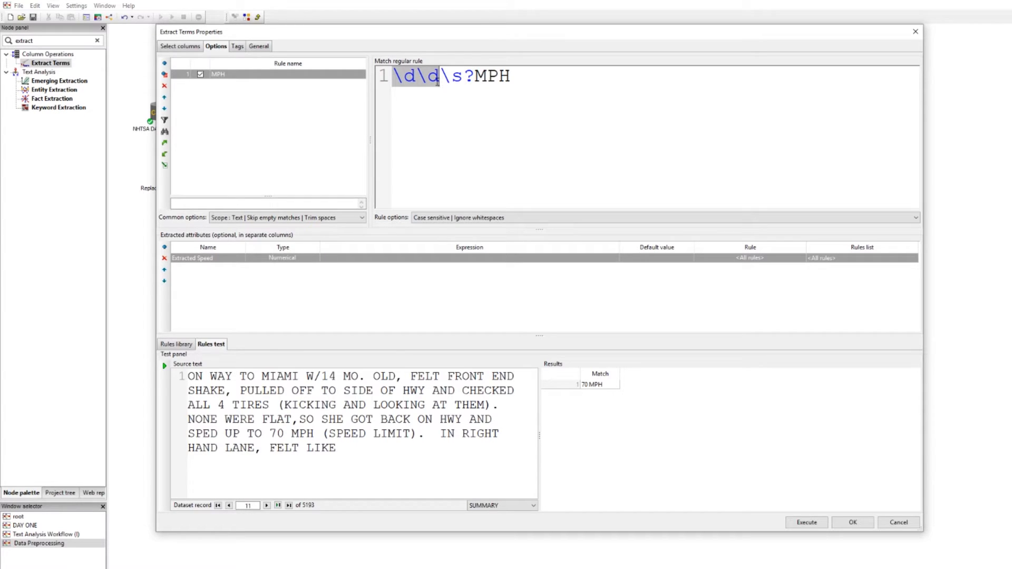
pyautogui.click(441, 108)
pyautogui.click(396, 80)
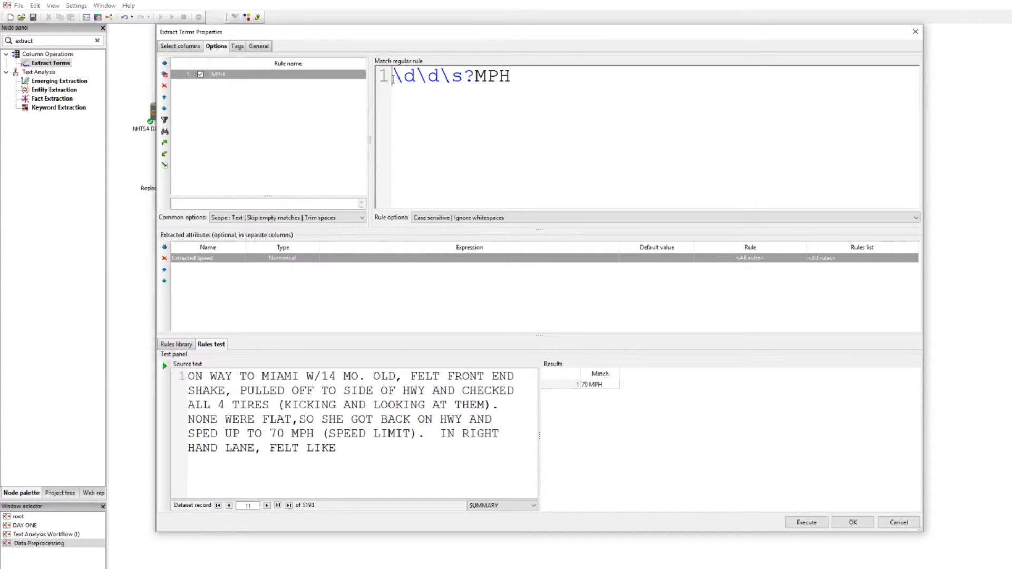
pyautogui.write('(')
pyautogui.click(462, 78)
pyautogui.write(')')
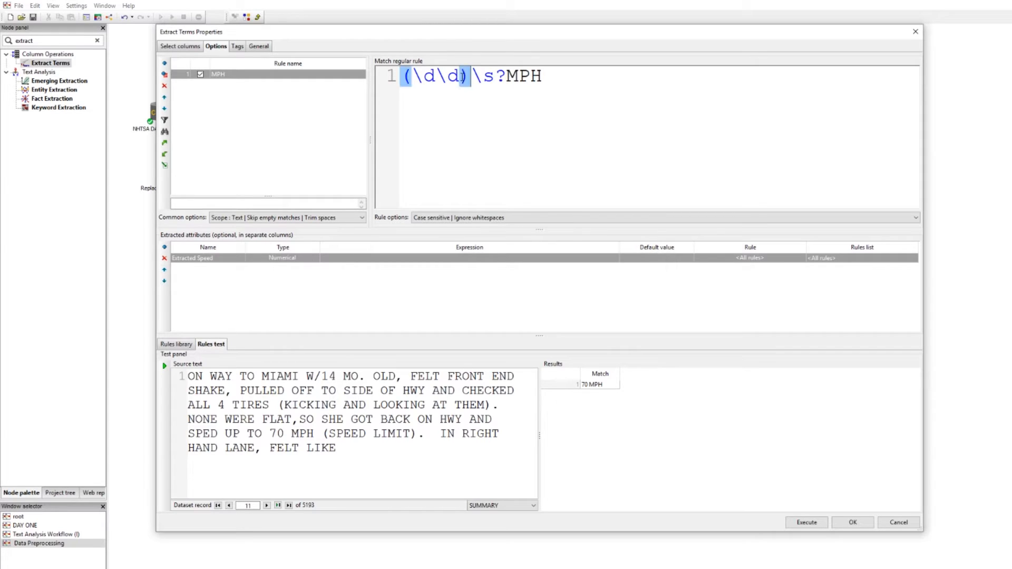
pyautogui.click(447, 116)
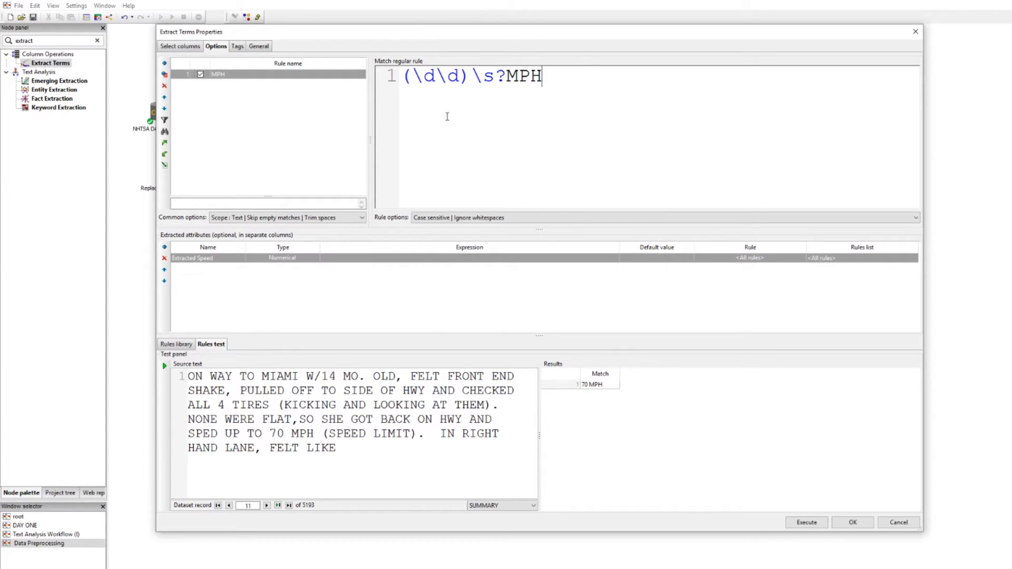
pyautogui.click(406, 259)
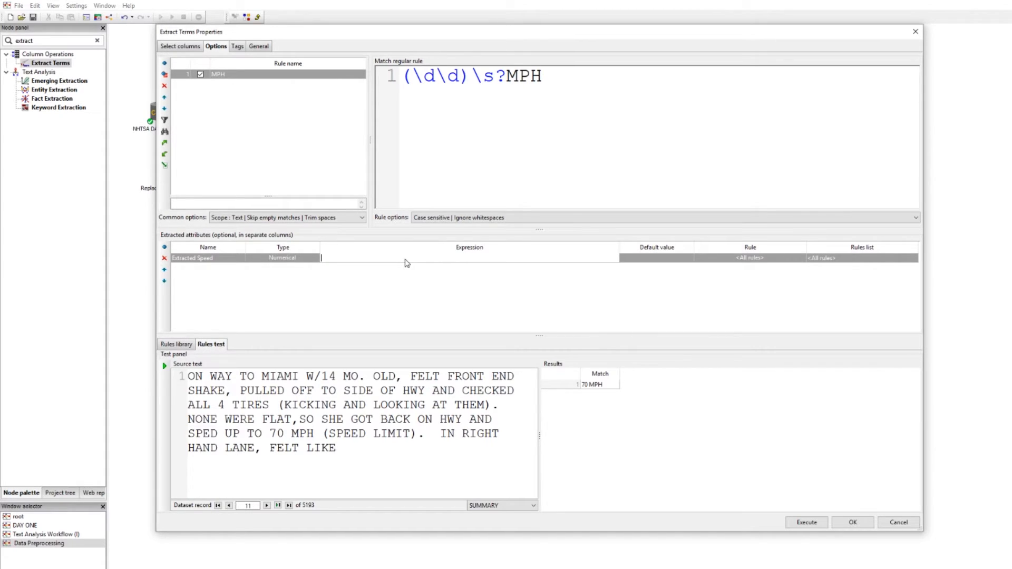
# Set Extracted Speed's expression to $1 and rerun the test, which returns 70 on record 11
pyautogui.write('$1')
pyautogui.click(462, 178)
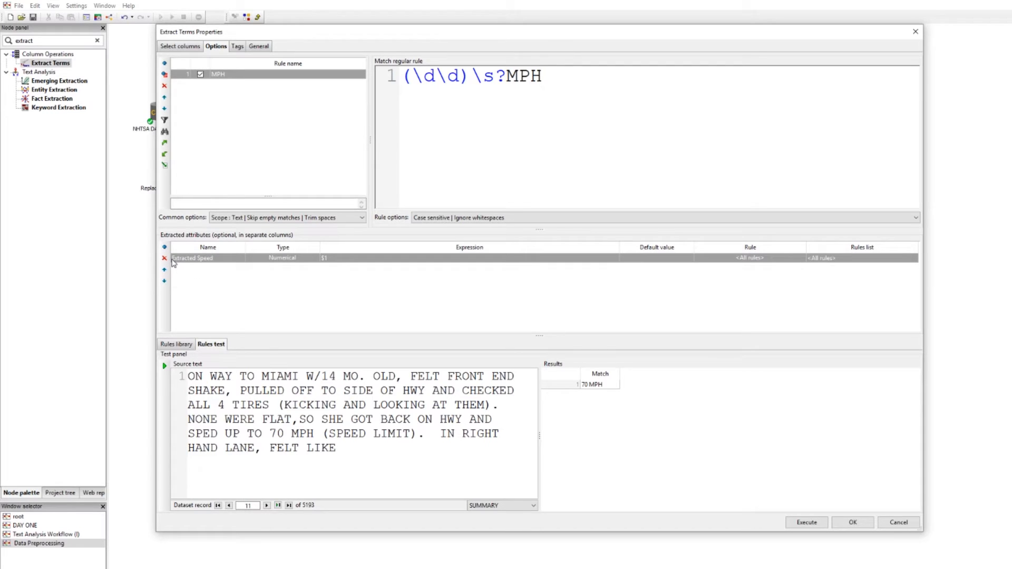
pyautogui.moveTo(401, 78); pyautogui.dragTo(470, 84)
pyautogui.click(469, 87)
pyautogui.click(164, 365)
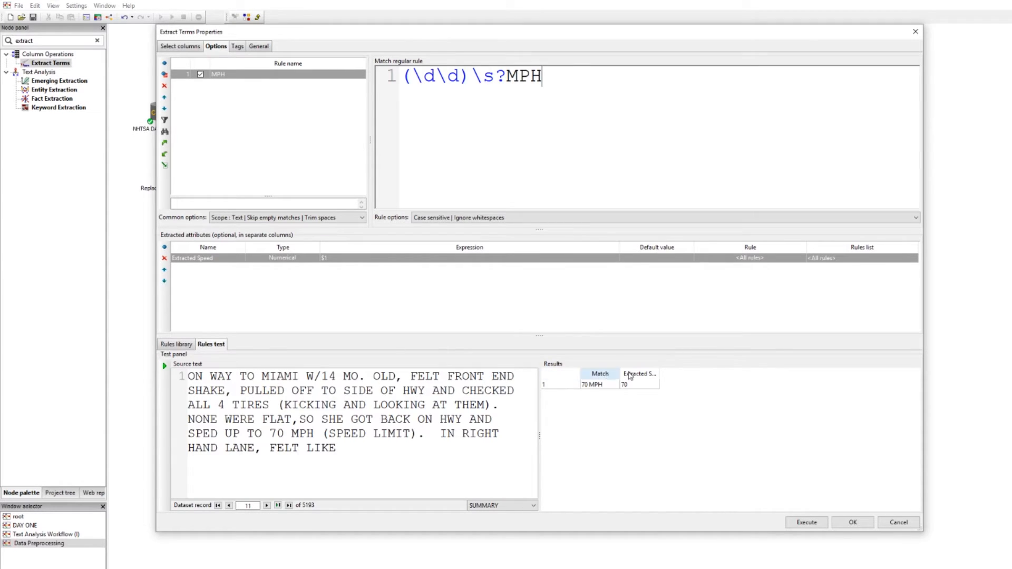
pyautogui.moveTo(659, 370); pyautogui.dragTo(695, 370)
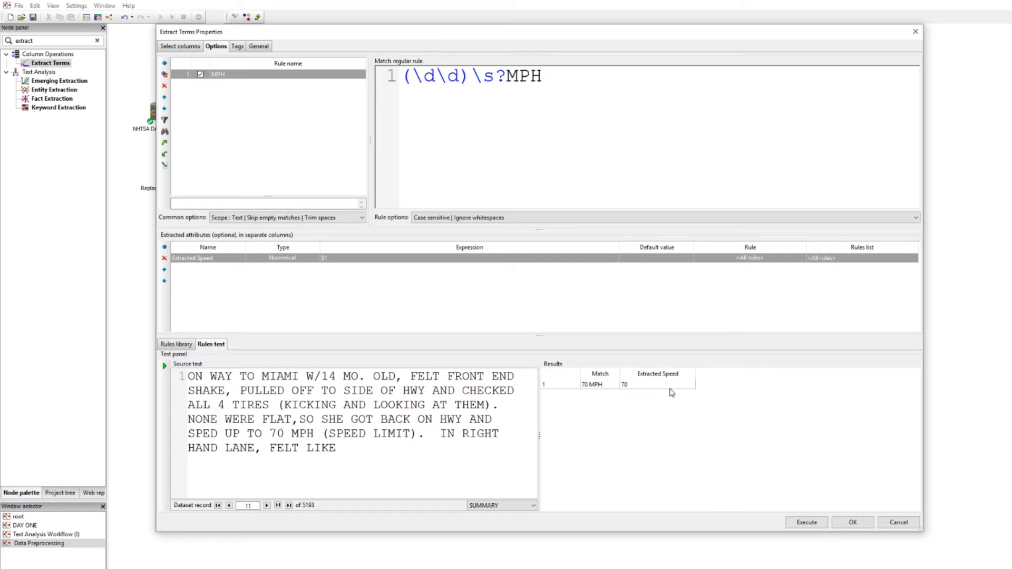
# Uncheck Create match column and rerun the test, leaving only Extracted Speed 70
pyautogui.click(199, 49)
pyautogui.click(526, 116)
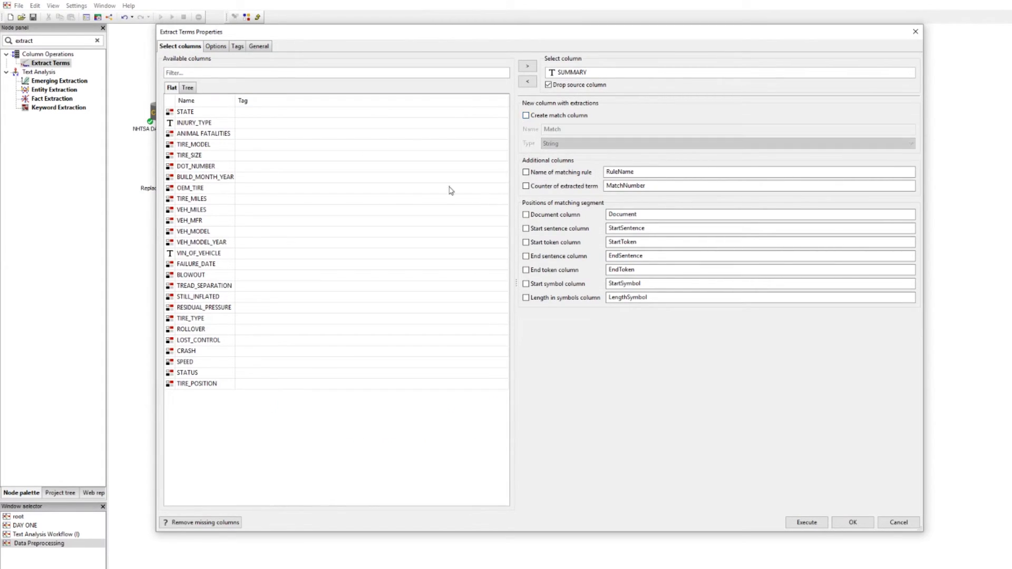
pyautogui.click(217, 48)
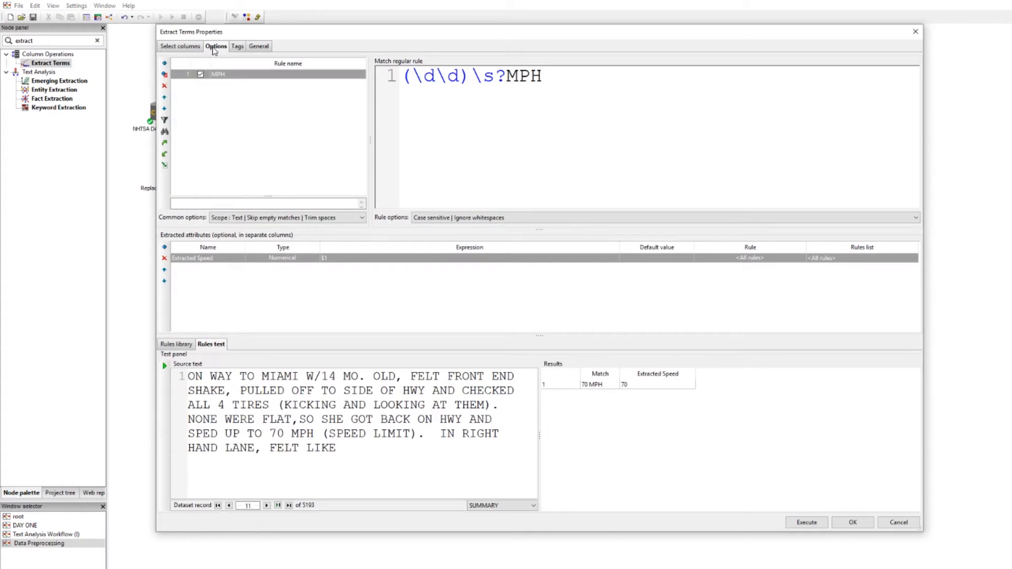
pyautogui.click(166, 365)
pyautogui.moveTo(619, 374); pyautogui.dragTo(654, 374)
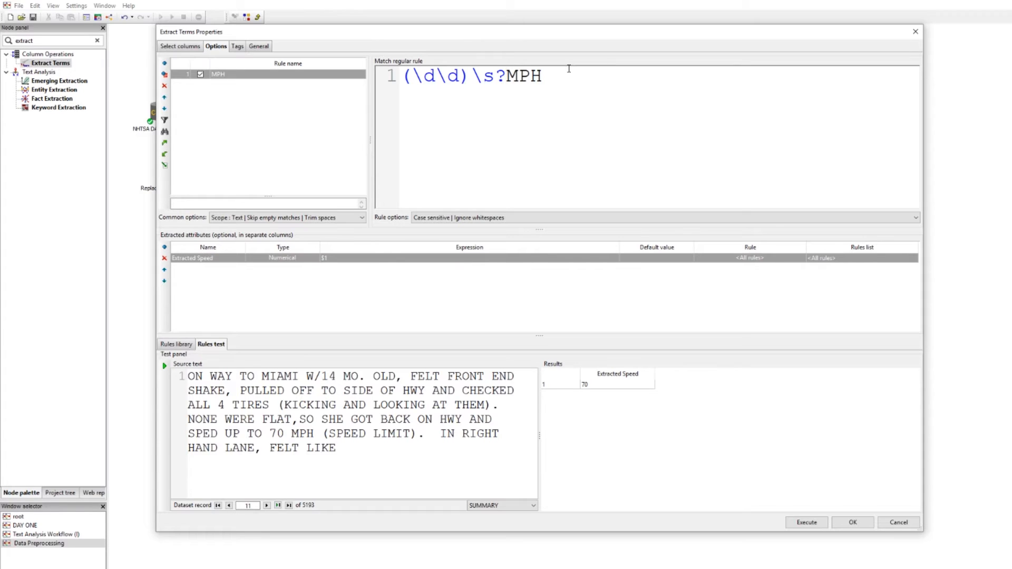
# Wrap MPH in parentheses so the pattern reads (\d\d)\s?(MPH)
pyautogui.write('(')
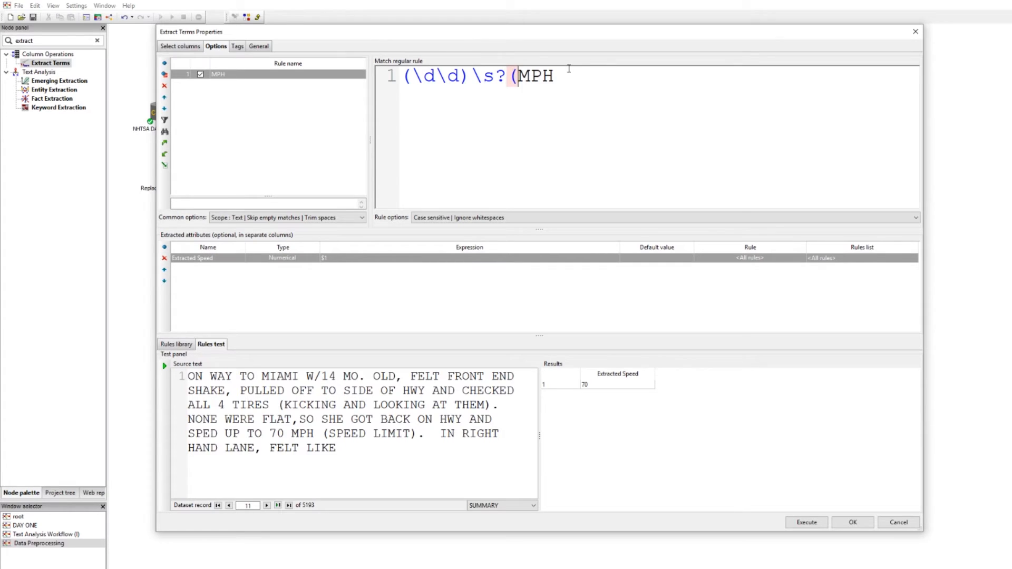
pyautogui.click(609, 74)
pyautogui.write(')')
# Add a Unit attribute with expression $2 and rerun the test, showing 70 and MPH
pyautogui.click(164, 247)
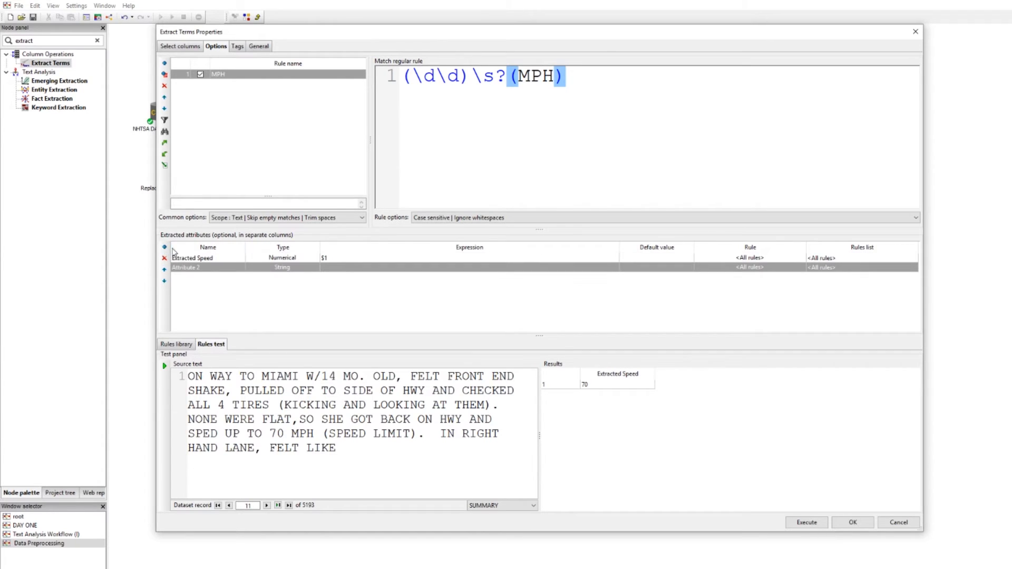
pyautogui.click(203, 269)
pyautogui.click(205, 270)
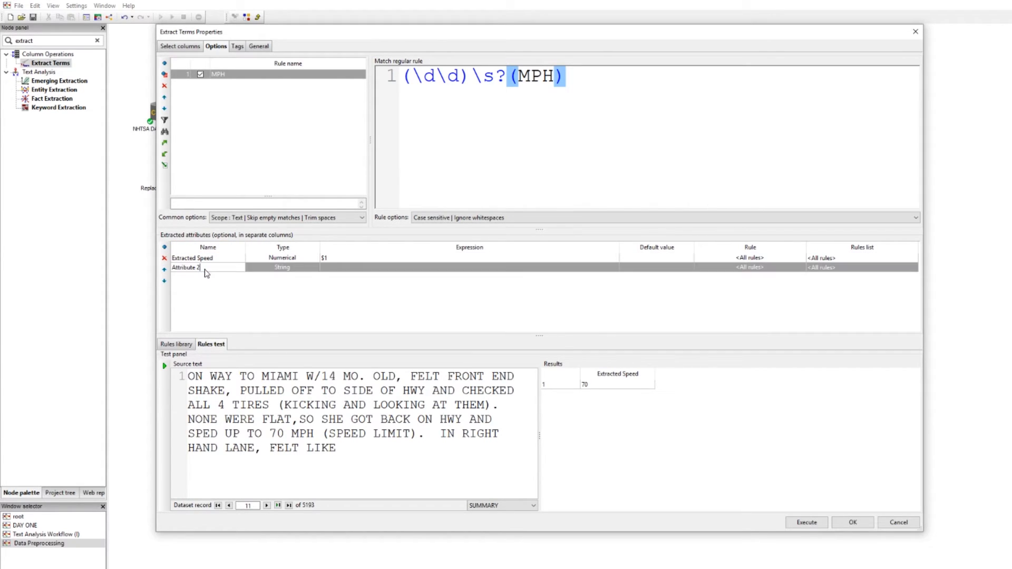
pyautogui.moveTo(205, 272); pyautogui.dragTo(161, 268)
pyautogui.write('Unit')
pyautogui.click(348, 269)
pyautogui.write('$2')
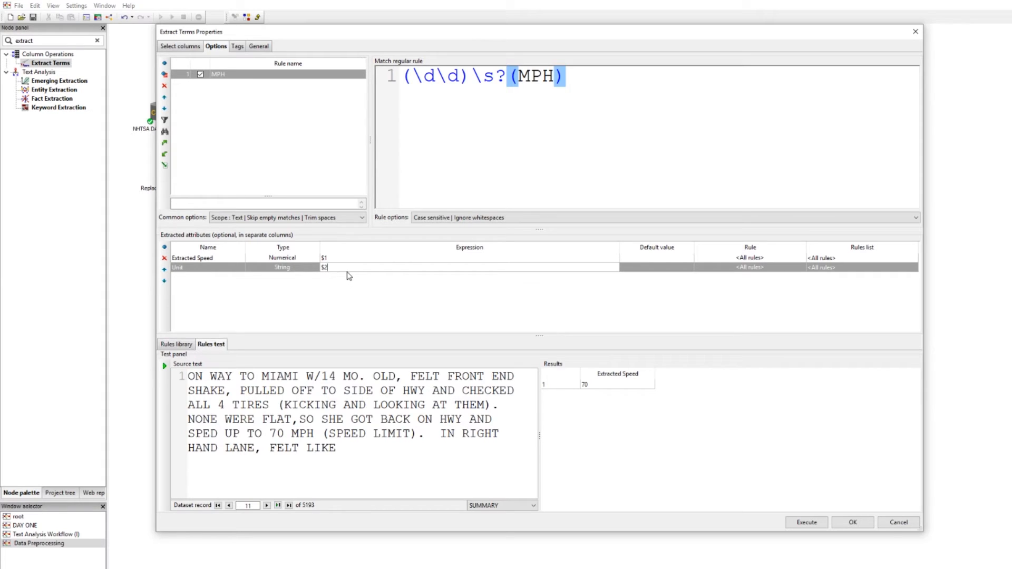
pyautogui.click(569, 81)
pyautogui.click(164, 366)
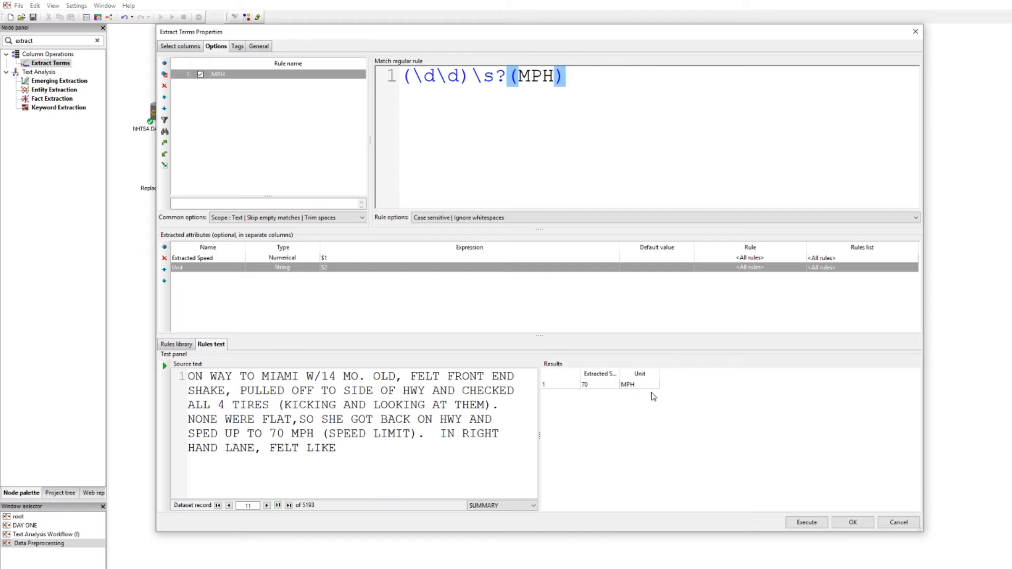
pyautogui.moveTo(621, 373); pyautogui.dragTo(631, 370)
# Run Extract Terms and inspect its output grid's Extracted Speed and Unit columns, then close it
pyautogui.click(806, 522)
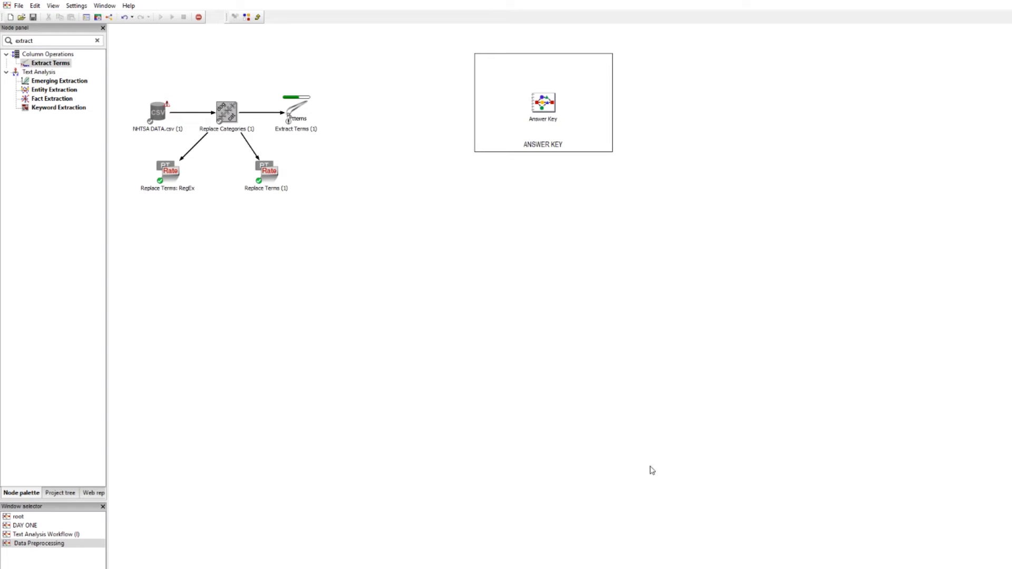
pyautogui.doubleClick(298, 115)
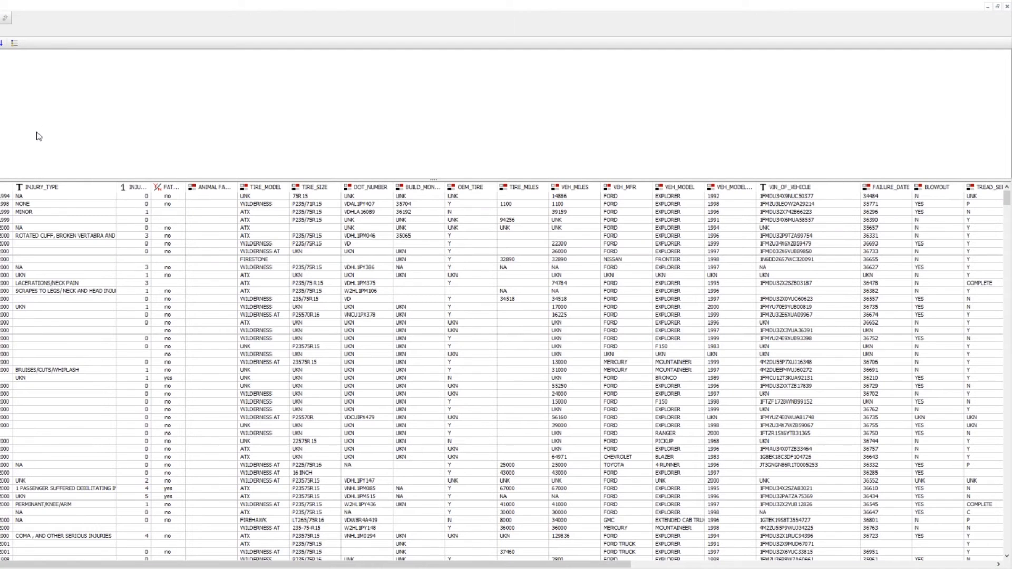
pyautogui.moveTo(220, 565); pyautogui.dragTo(560, 565)
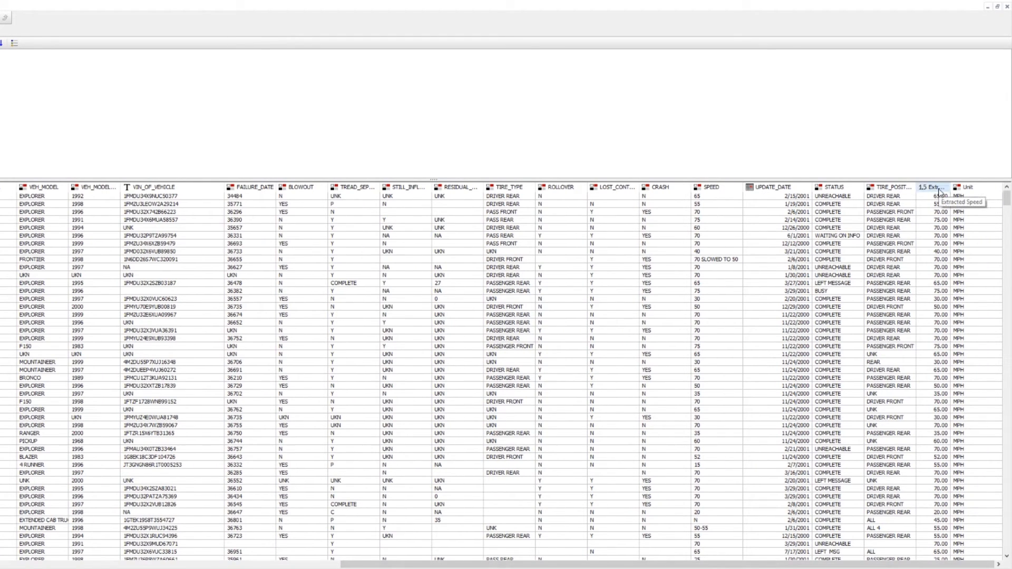
pyautogui.moveTo(953, 184); pyautogui.dragTo(964, 185)
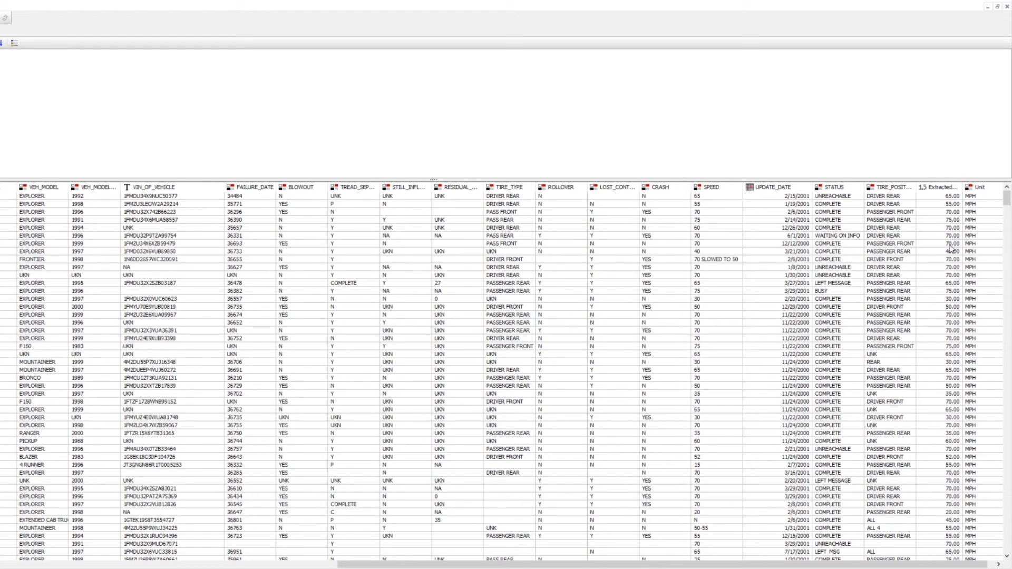
pyautogui.scroll(-12, 947, 322)
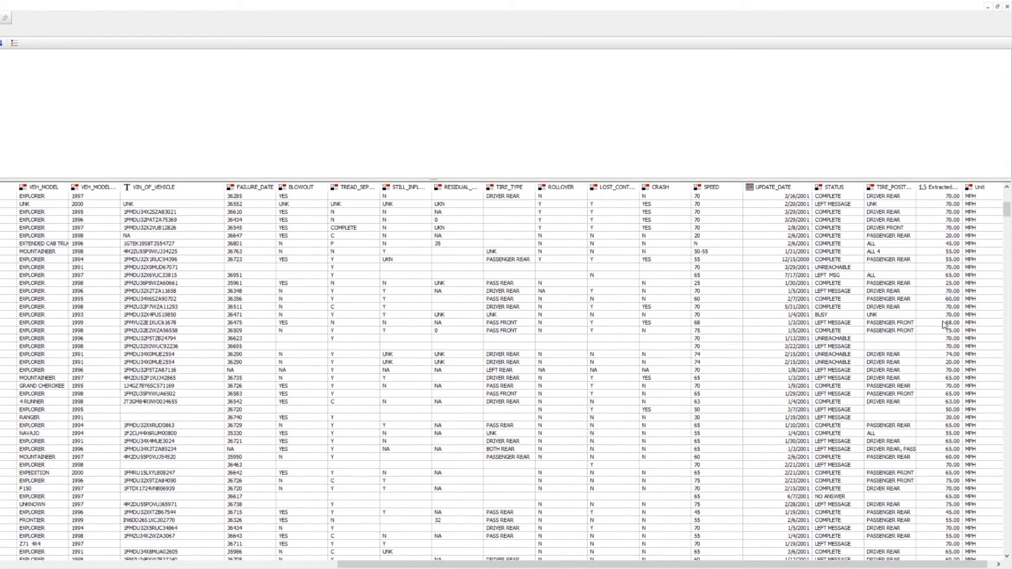
pyautogui.scroll(-5, 946, 323)
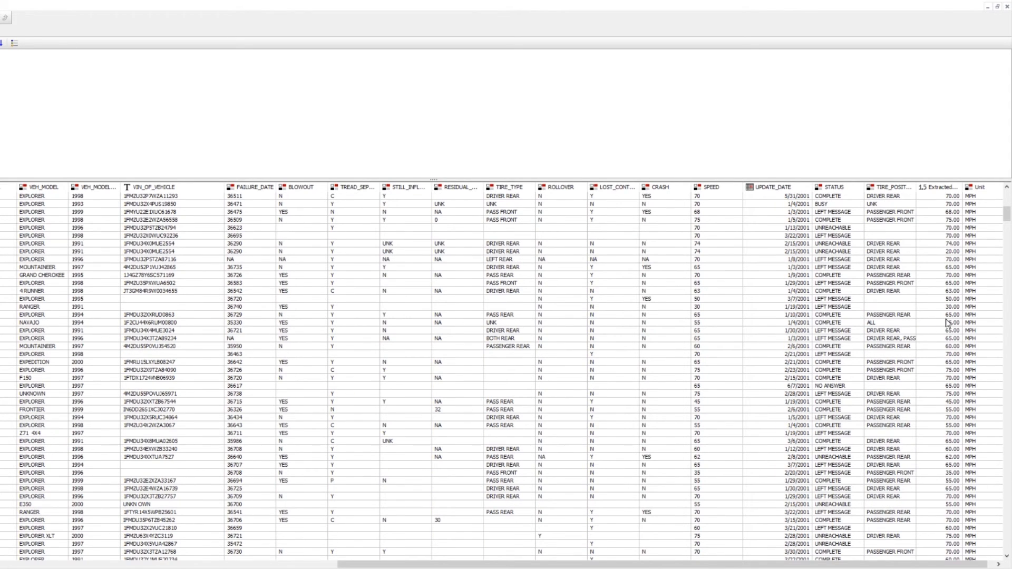
pyautogui.scroll(-5, 947, 322)
pyautogui.scroll(-5, 945, 343)
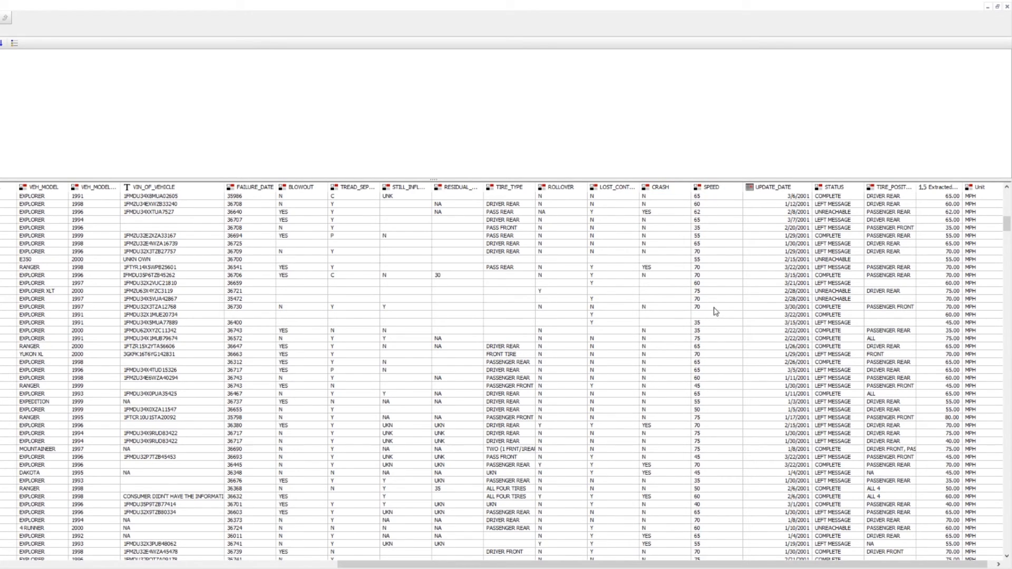
pyautogui.click(1007, 8)
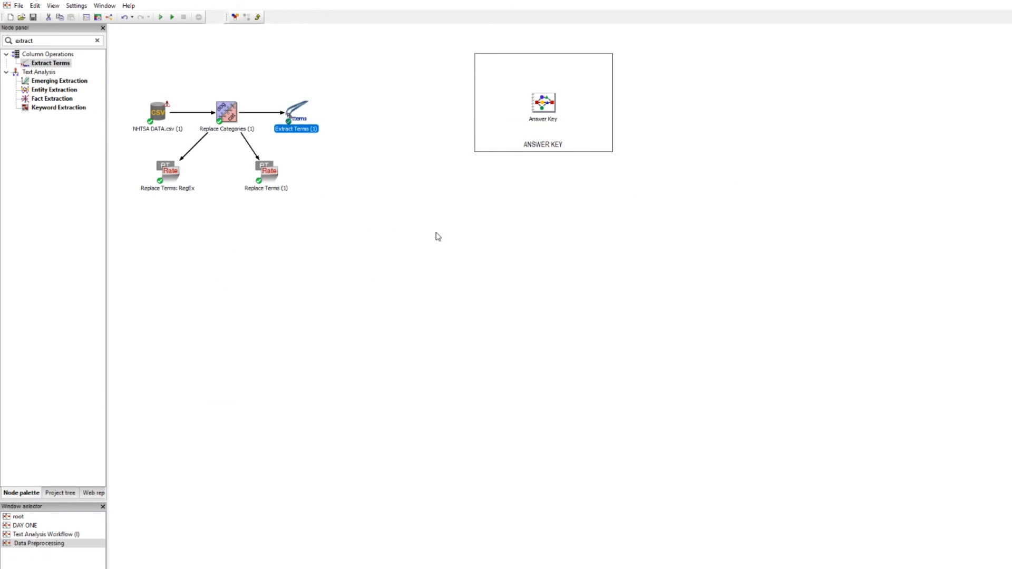
pyautogui.click(427, 237)
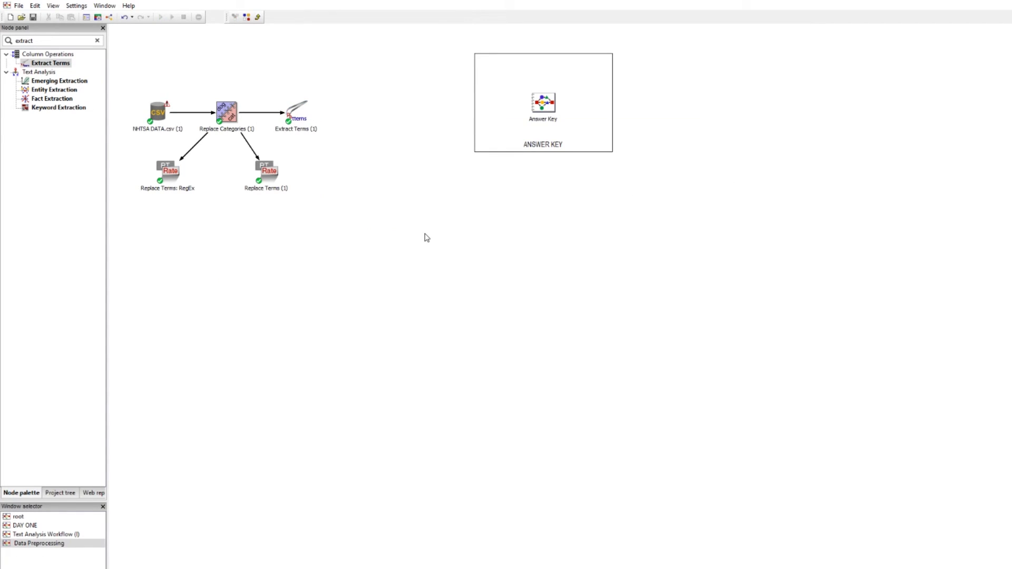